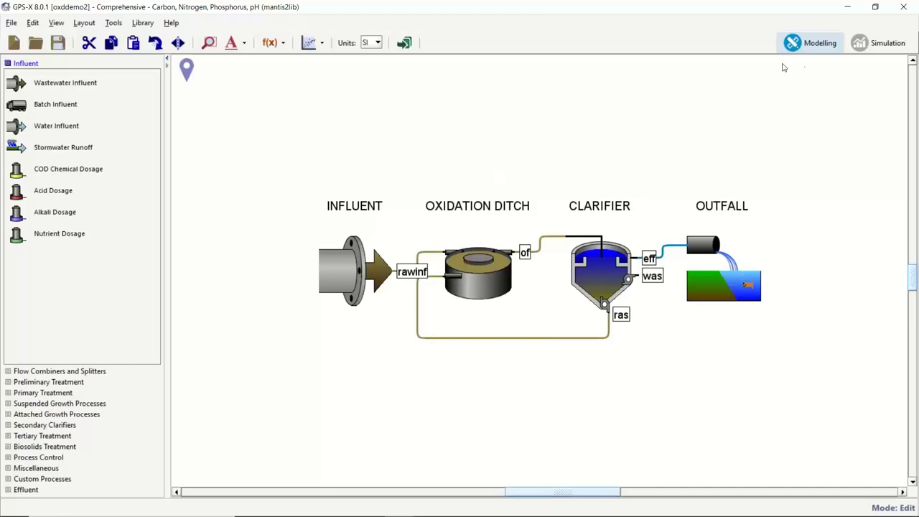
pyautogui.click(859, 44)
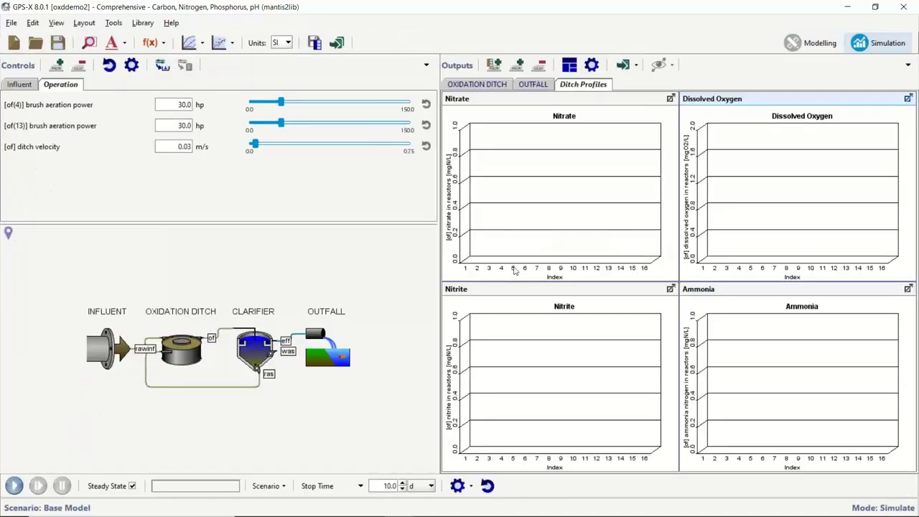
pyautogui.click(807, 43)
pyautogui.rightClick(491, 265)
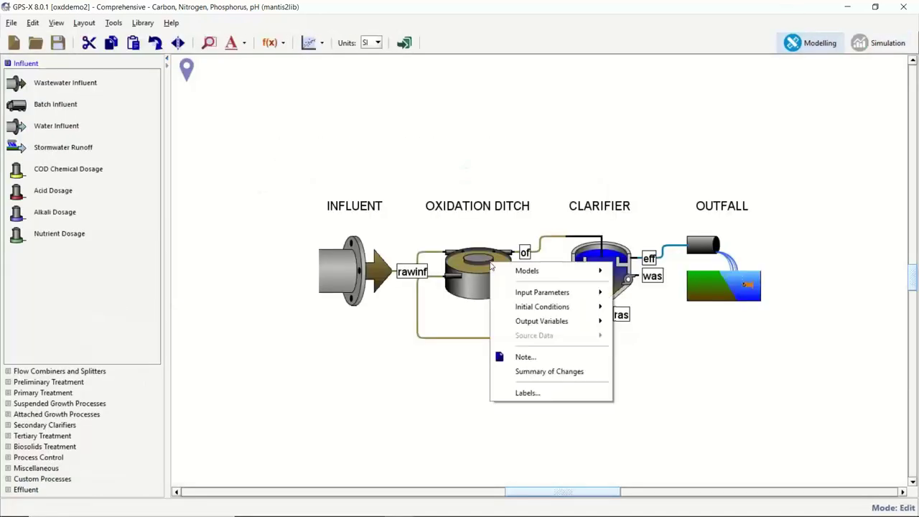
pyautogui.moveTo(542, 294)
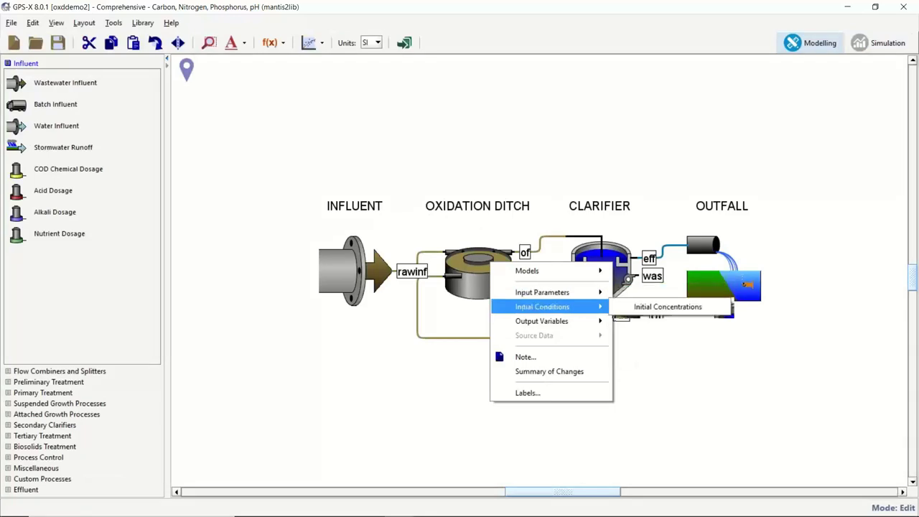
pyautogui.click(668, 307)
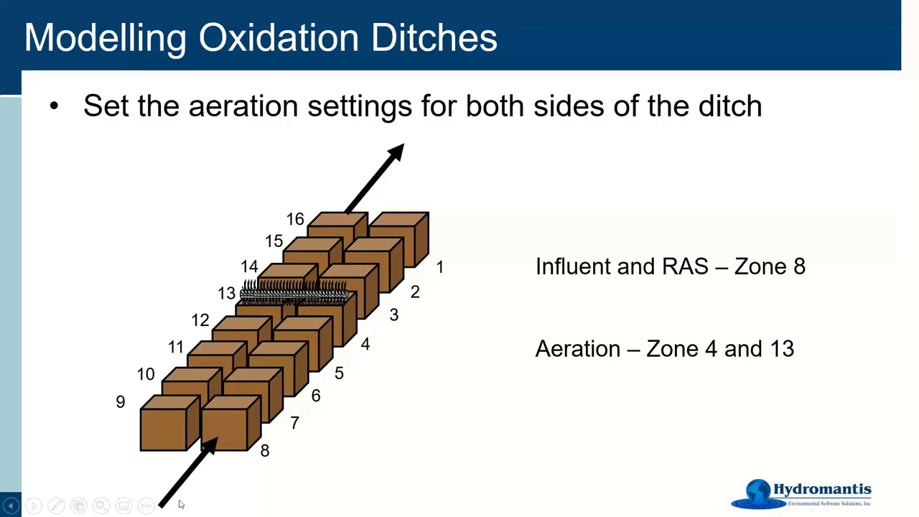
# Step: Switch back to GPS-X and review the oxidation ditch's physical input parameters without changing them
pyautogui.hotkey('alt', 'Tab')
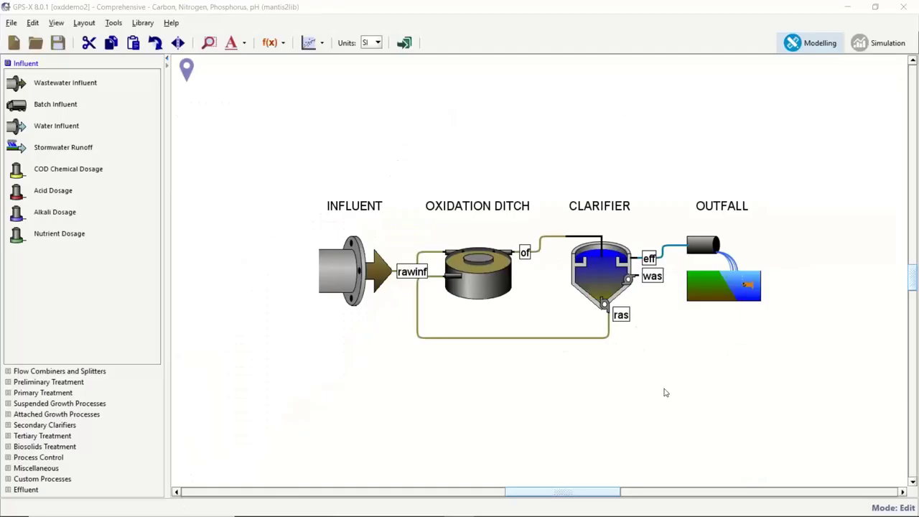
pyautogui.rightClick(494, 273)
pyautogui.moveTo(603, 299)
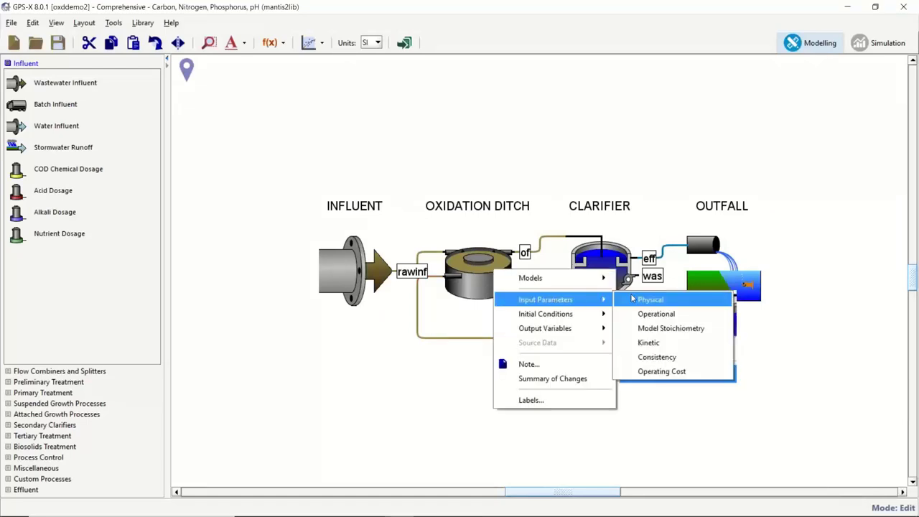
pyautogui.click(631, 298)
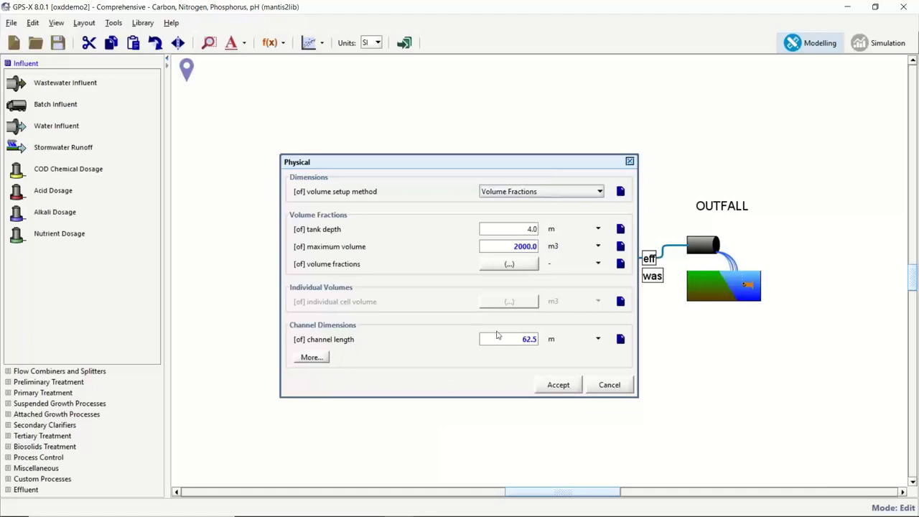
pyautogui.click(609, 385)
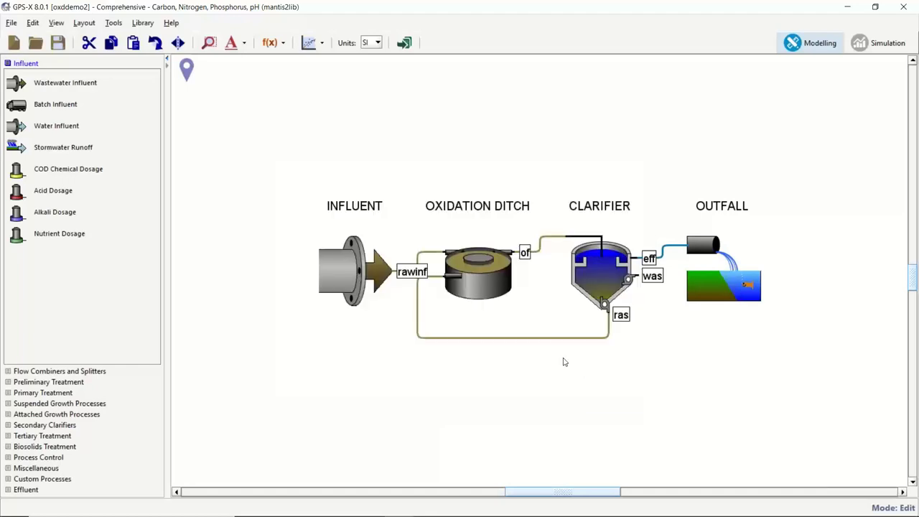
# Step: Review the oxidation ditch's operational parameters, including the brush aeration power set for each zone
pyautogui.rightClick(494, 271)
pyautogui.moveTo(575, 298)
pyautogui.click(658, 313)
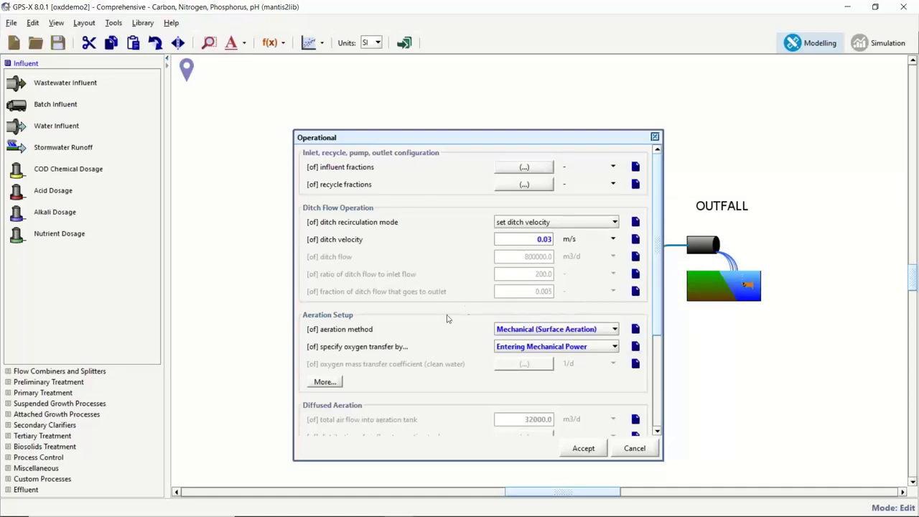
pyautogui.scroll(-3, 524, 345)
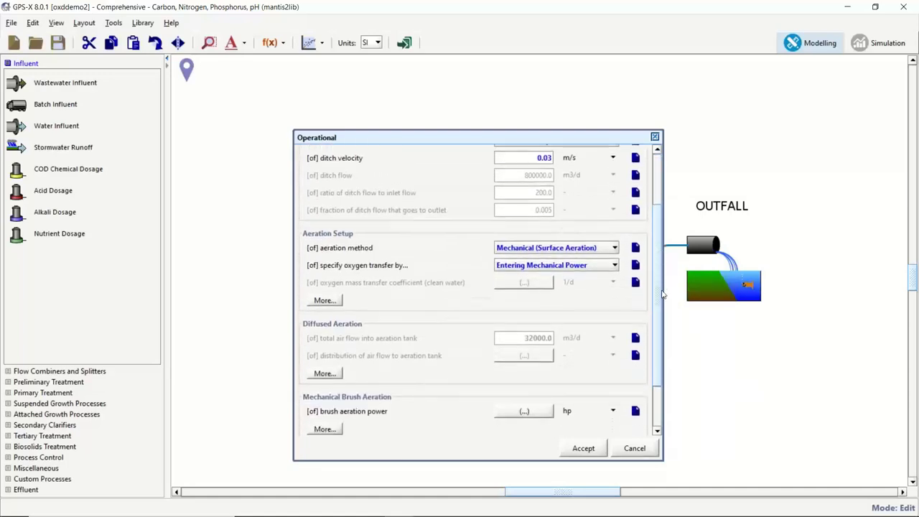
pyautogui.click(525, 409)
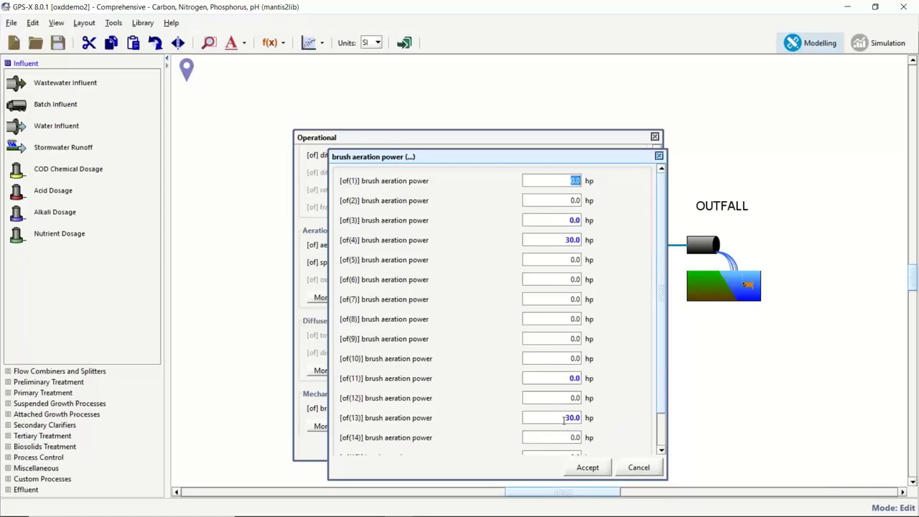
pyautogui.click(587, 468)
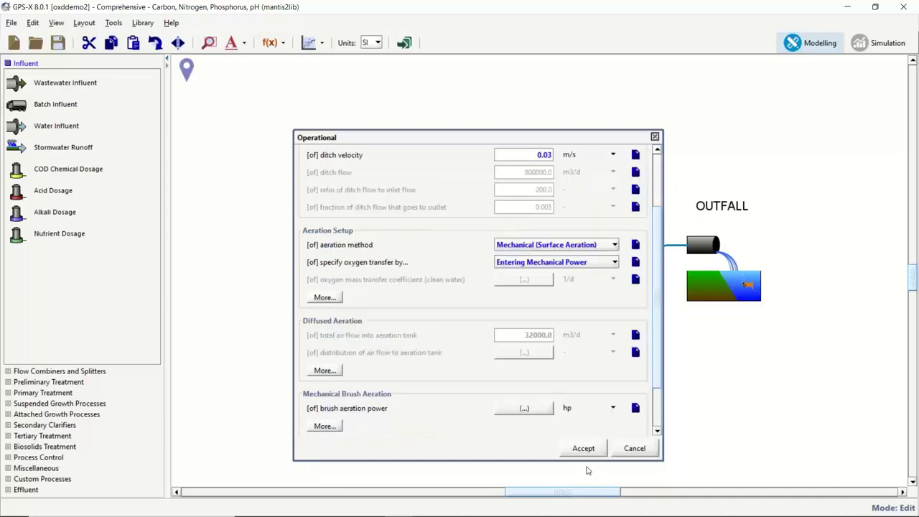
# Step: Check the ditch's influent fractions by zone and close the operational parameters
pyautogui.scroll(2, 516, 322)
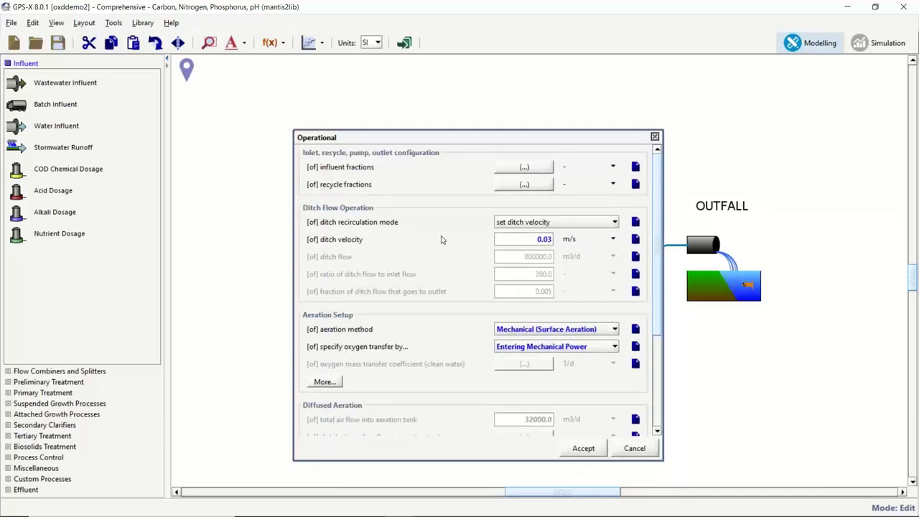
pyautogui.click(520, 167)
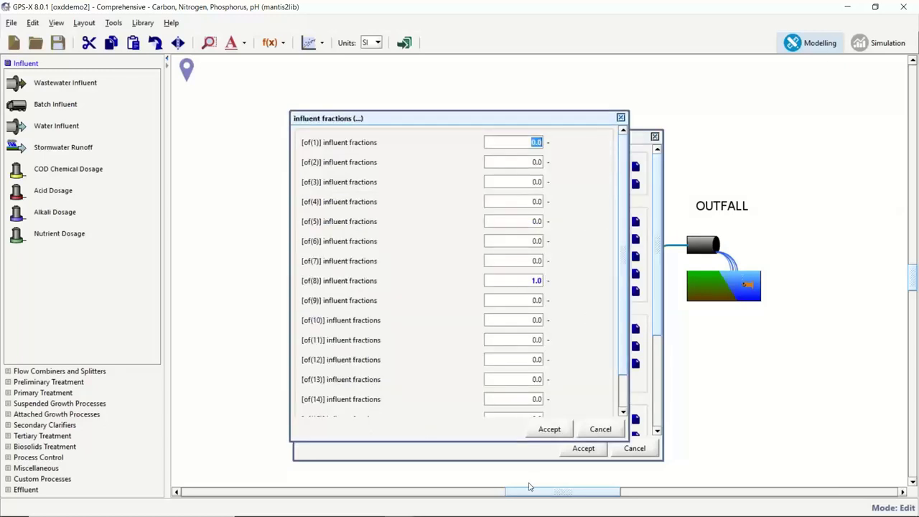
pyautogui.click(549, 428)
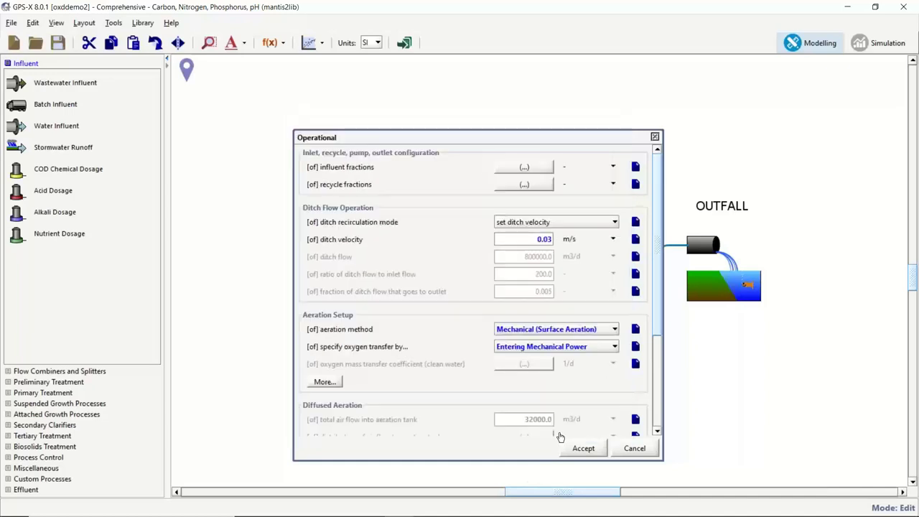
pyautogui.click(583, 448)
# Step: Run the model in simulation mode with the outfall results displayed, and pause the run
pyautogui.click(884, 48)
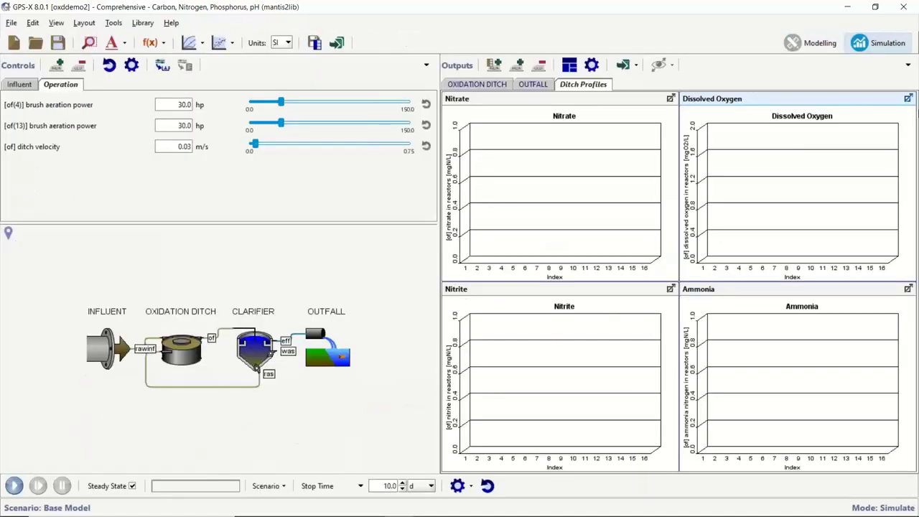
pyautogui.click(544, 88)
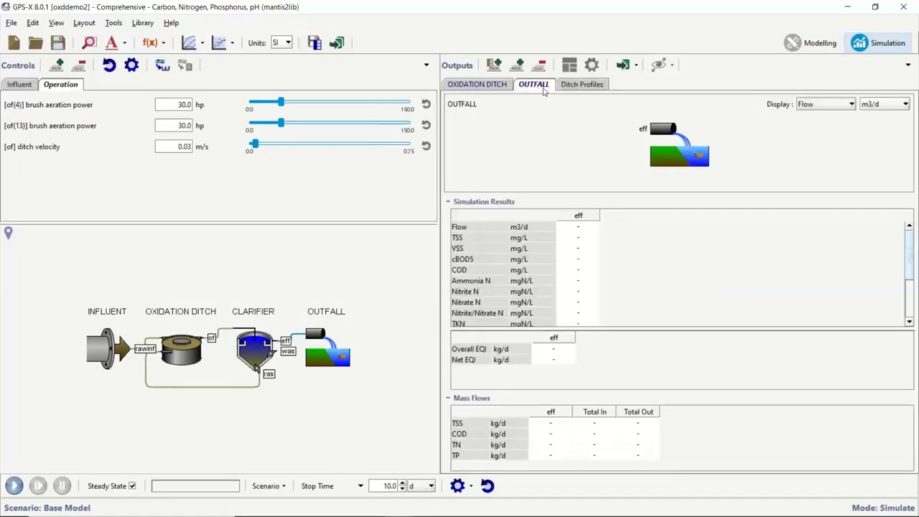
pyautogui.click(15, 485)
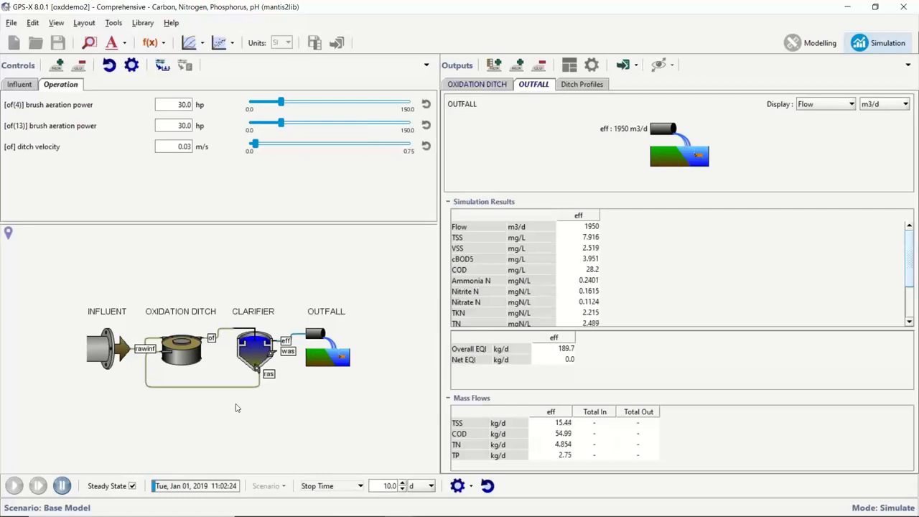
pyautogui.click(63, 486)
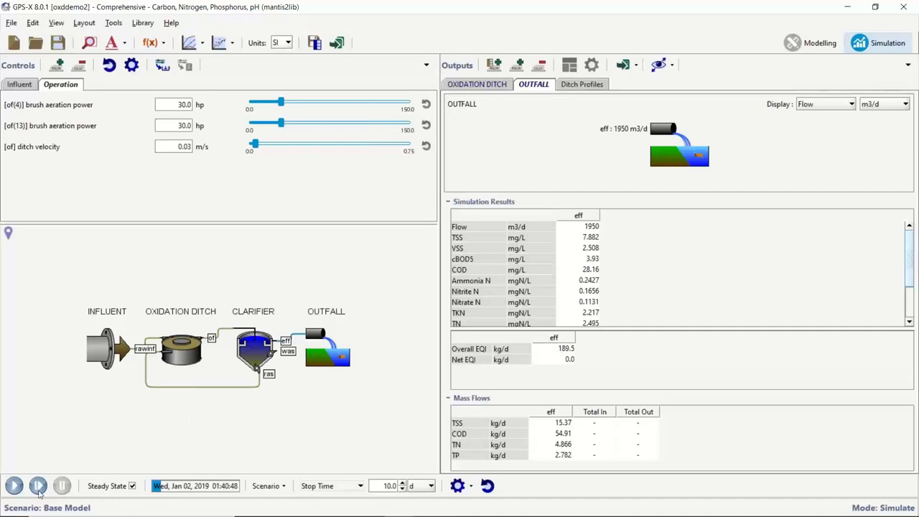
# Step: Examine the dissolved oxygen and ammonia profiles across the ditch zones, comparing them with the zone layout slide
pyautogui.click(585, 84)
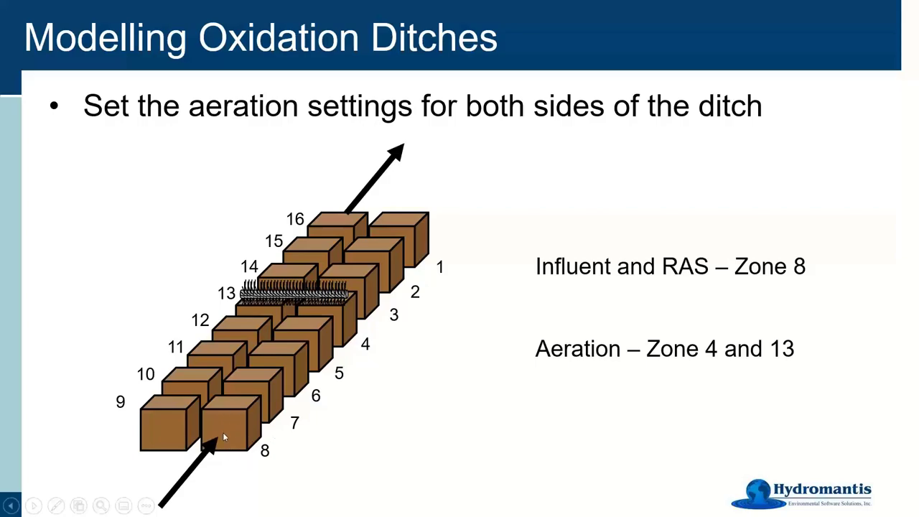
pyautogui.hotkey('alt', 'Tab')
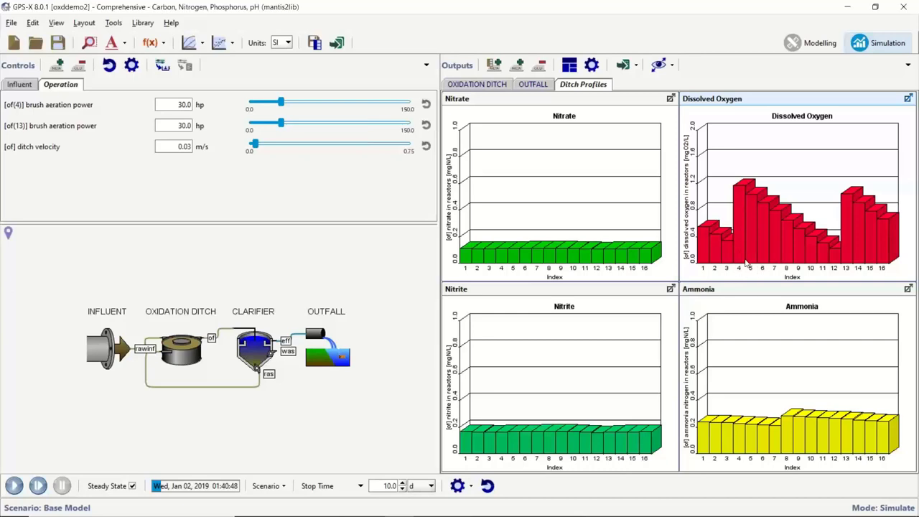
pyautogui.moveTo(747, 263)
pyautogui.moveTo(838, 261)
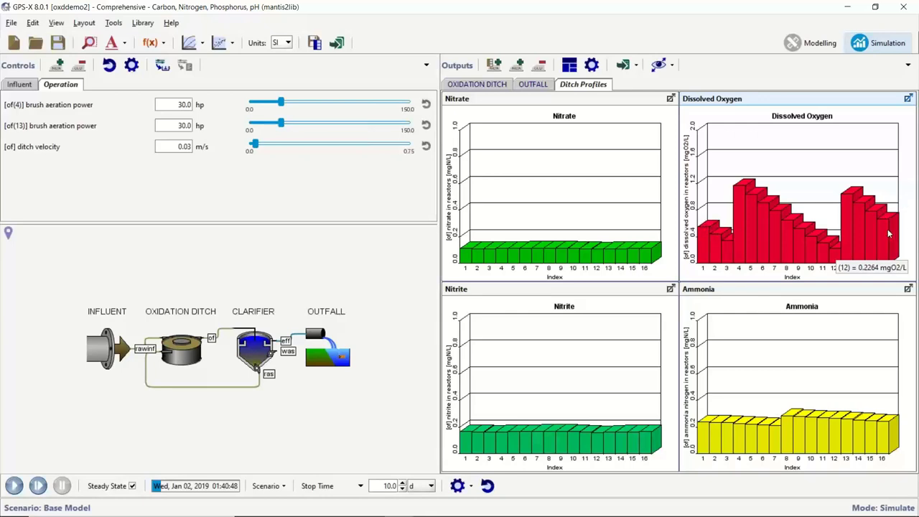
pyautogui.moveTo(892, 224)
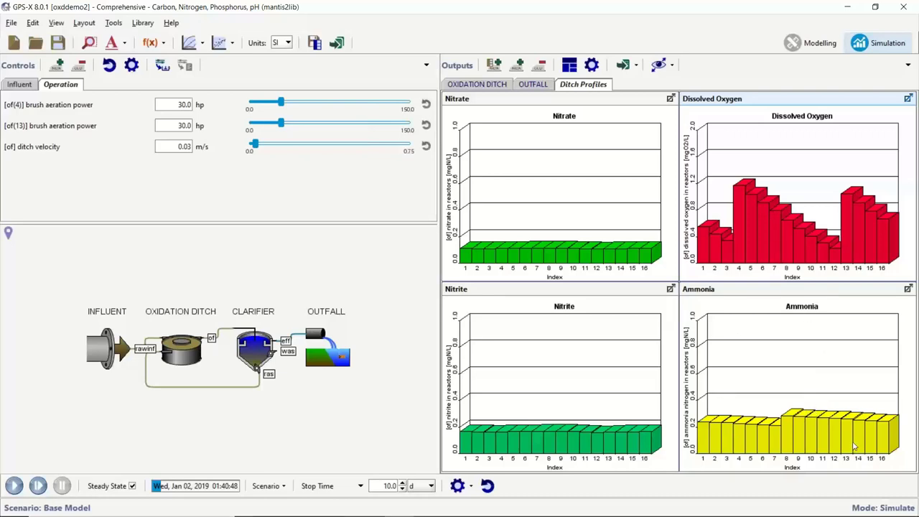
pyautogui.click(708, 431)
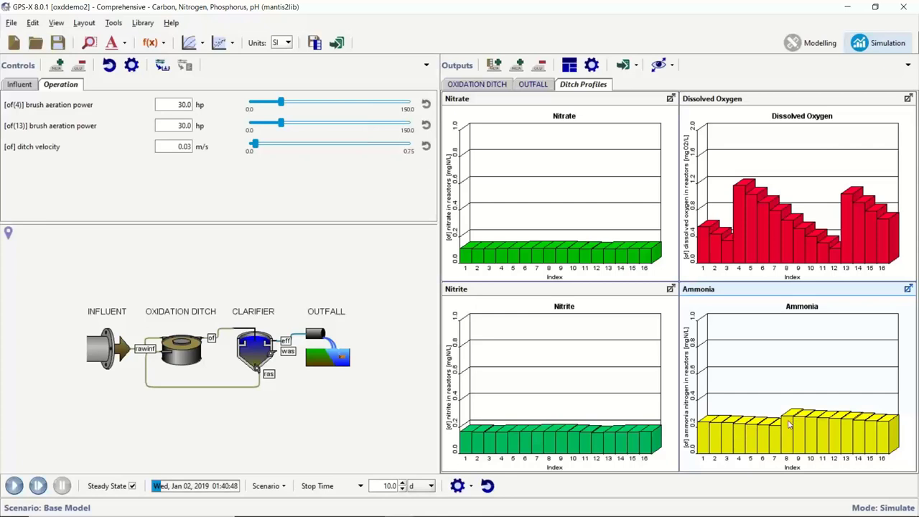
pyautogui.moveTo(789, 425)
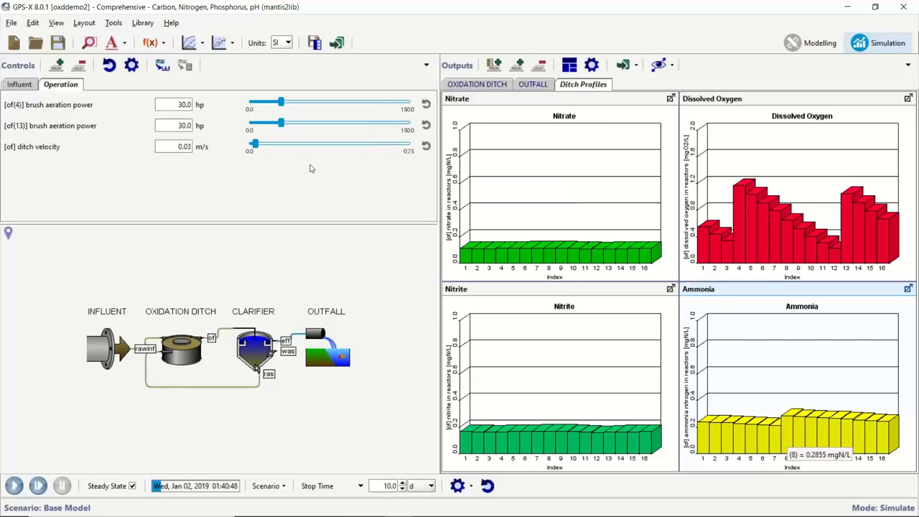
# Step: Resume the simulation and set the brush aeration power in ditch zones 4 and 13 to 5 hp
pyautogui.click(38, 486)
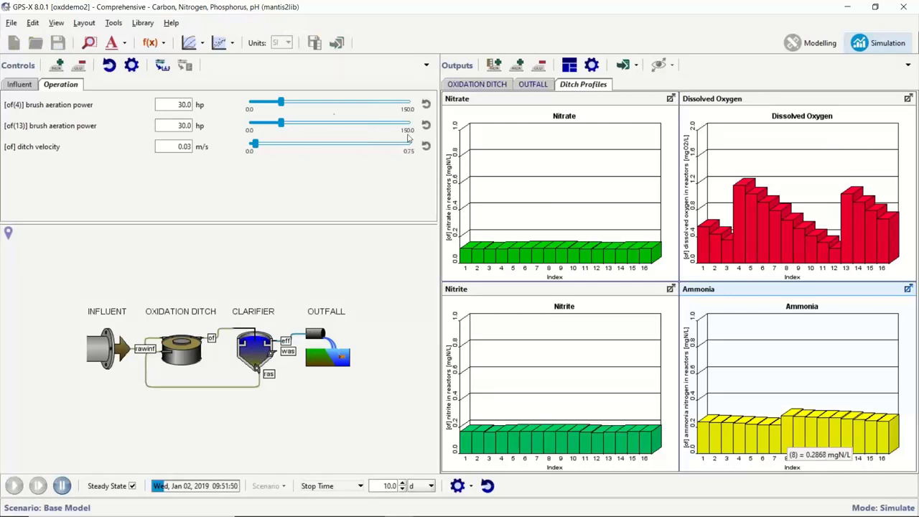
pyautogui.doubleClick(184, 105)
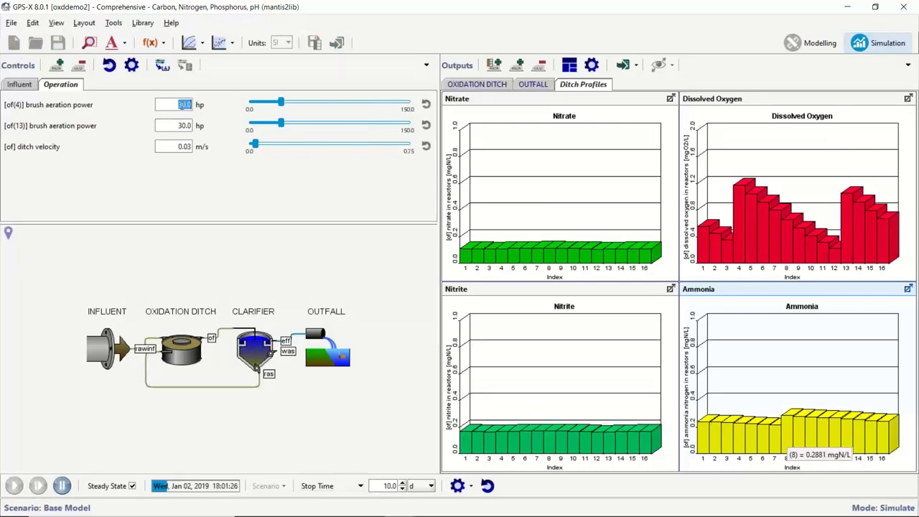
pyautogui.write('5')
pyautogui.press('Tab')
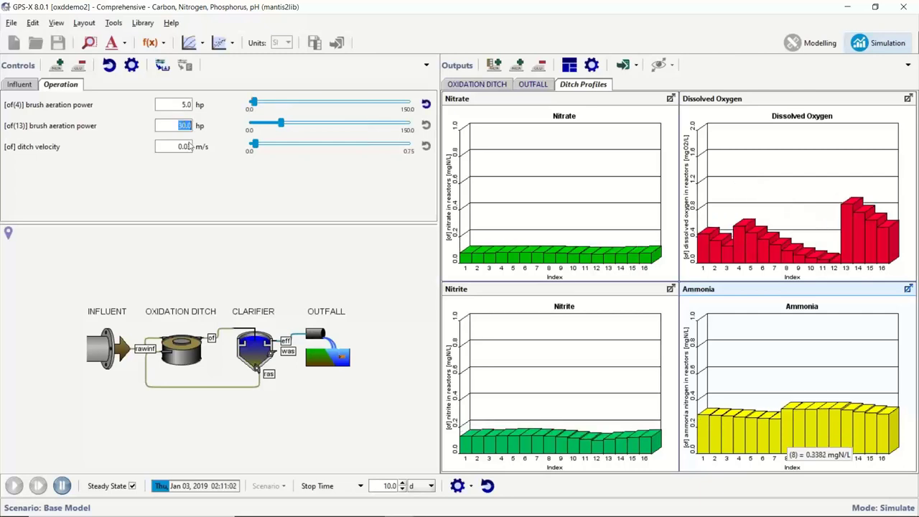
pyautogui.write('5')
pyautogui.press('Return')
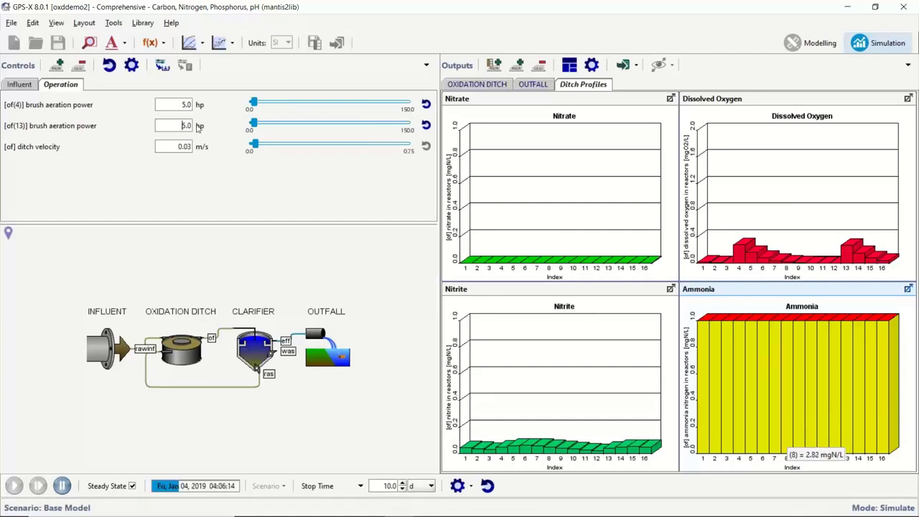
# Step: Set the brush aeration power in zones 4 and 13 to 15 hp while the simulation runs
pyautogui.hotkey('shift', 'Tab')
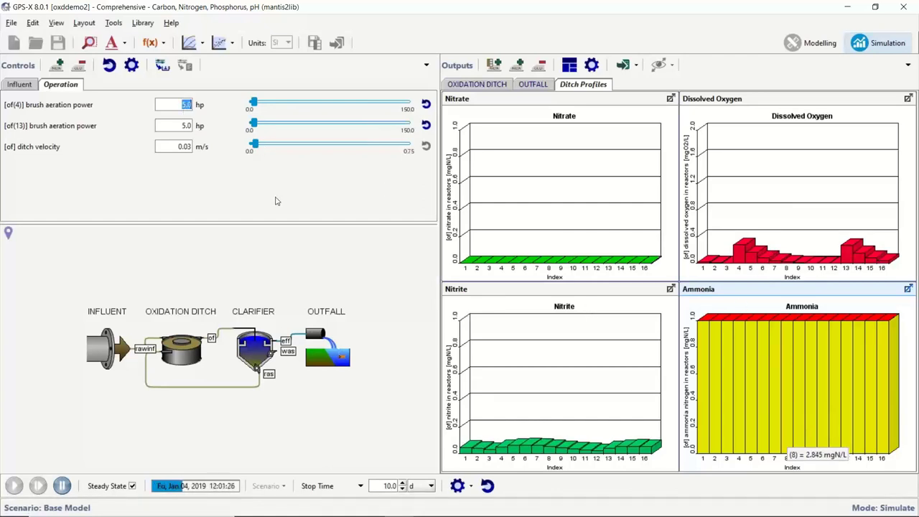
pyautogui.write('15')
pyautogui.click(190, 126)
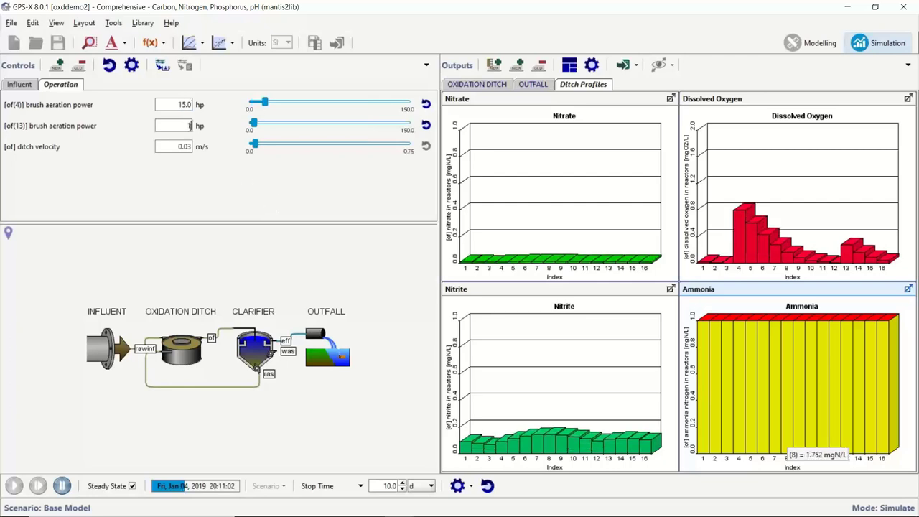
pyautogui.write('15')
pyautogui.press('Return')
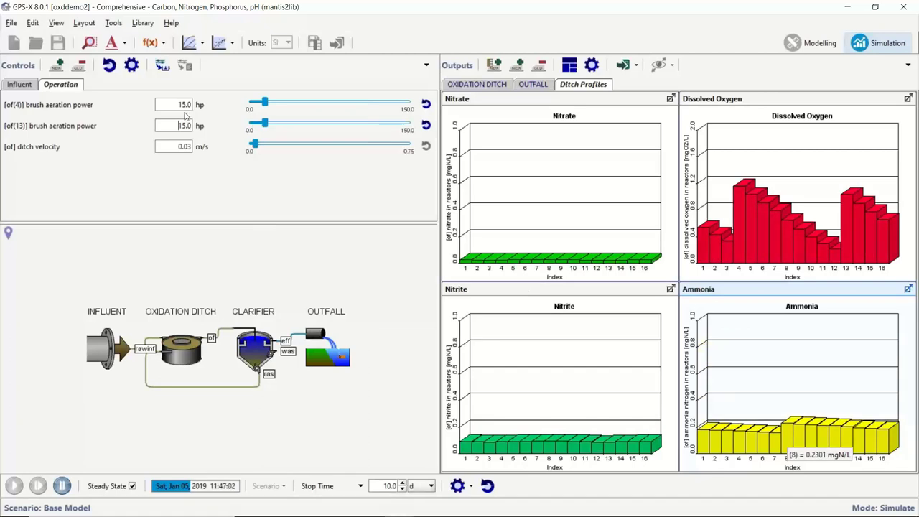
# Step: Set the brush aeration power in zones 4 and 13 to 10 hp and check the ditch profiles
pyautogui.click(184, 105)
pyautogui.write('10')
pyautogui.press('Tab')
pyautogui.write('10')
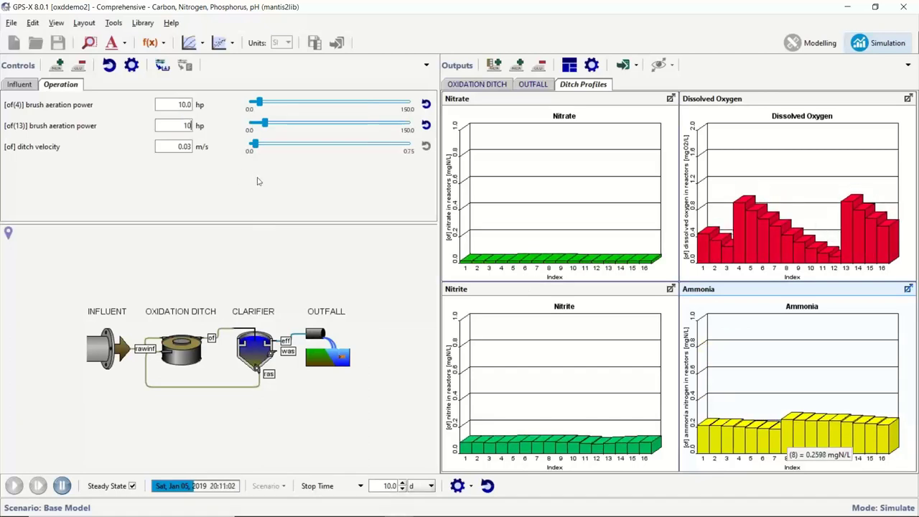
pyautogui.press('Return')
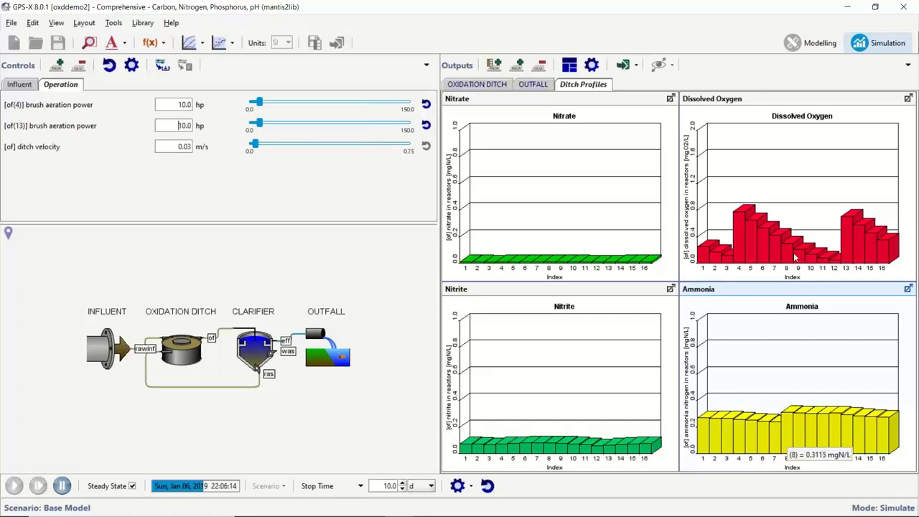
pyautogui.moveTo(561, 263)
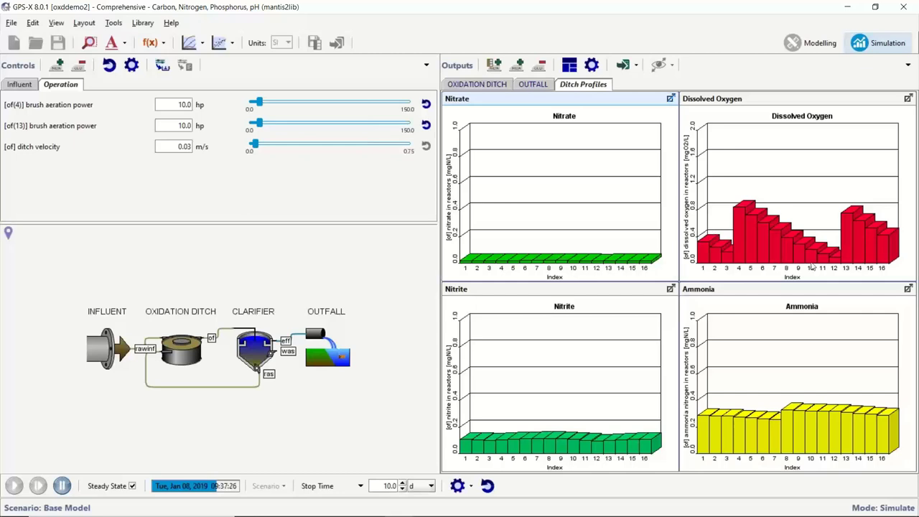
# Step: Pause the simulation, set the brush aeration power in ditch zones 4 and 13 to 60 hp, and run it
pyautogui.click(62, 485)
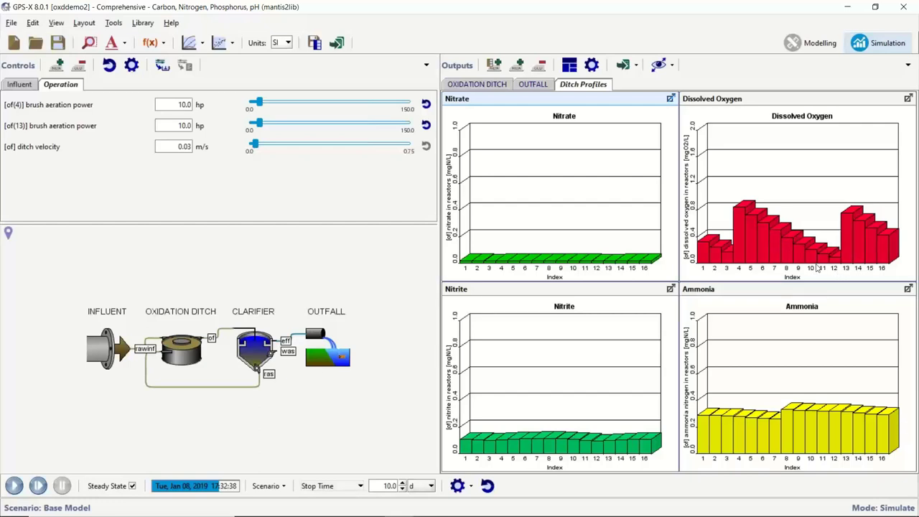
pyautogui.click(776, 237)
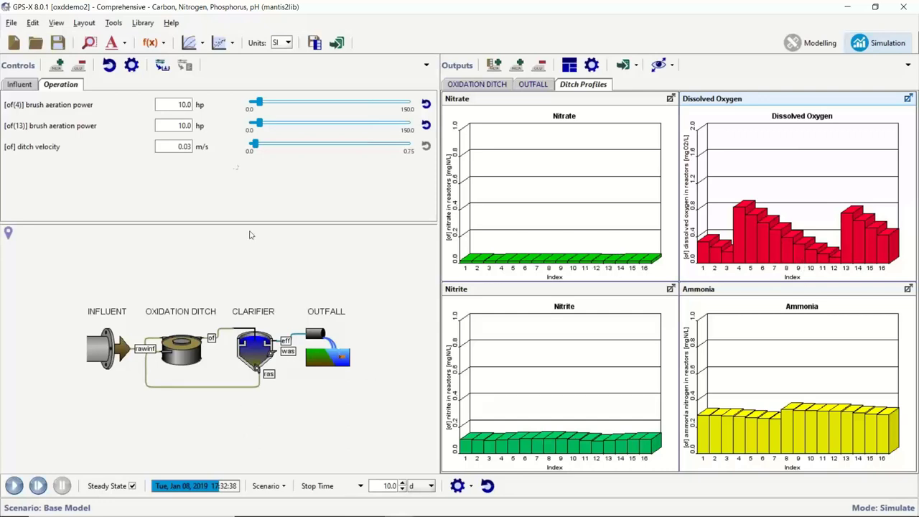
pyautogui.click(206, 113)
pyautogui.write('60')
pyautogui.press('Tab')
pyautogui.write('0')
pyautogui.press('BackSpace')
pyautogui.press('Return')
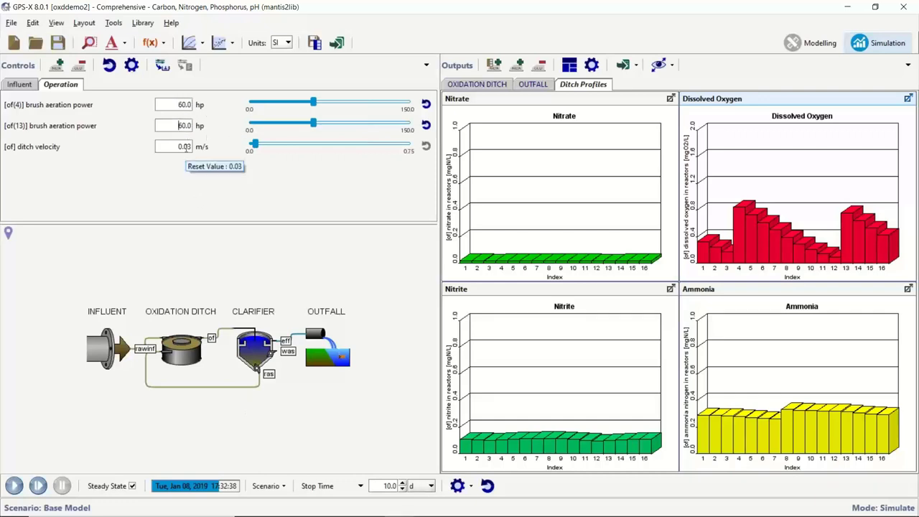
pyautogui.click(13, 485)
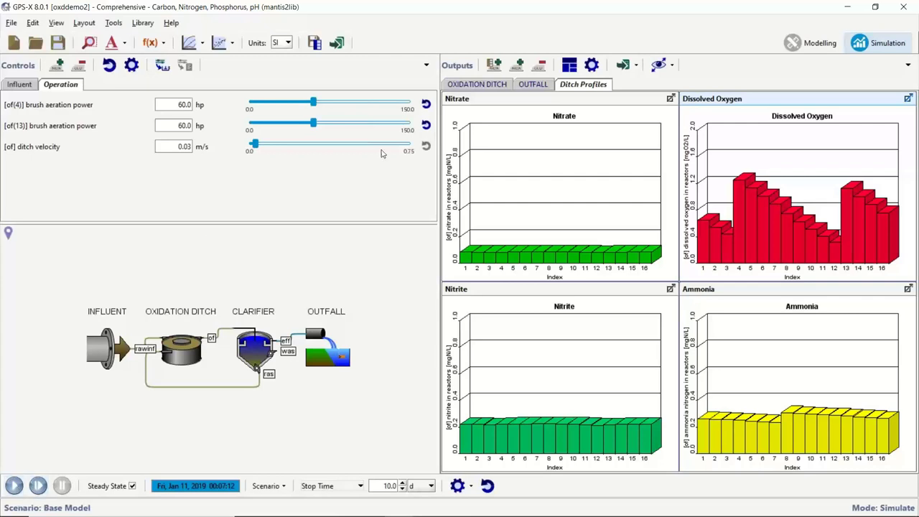
# Step: Reset the brush aeration power in zones 4 and 13 to 30 hp and restart the simulation
pyautogui.click(426, 105)
pyautogui.click(427, 126)
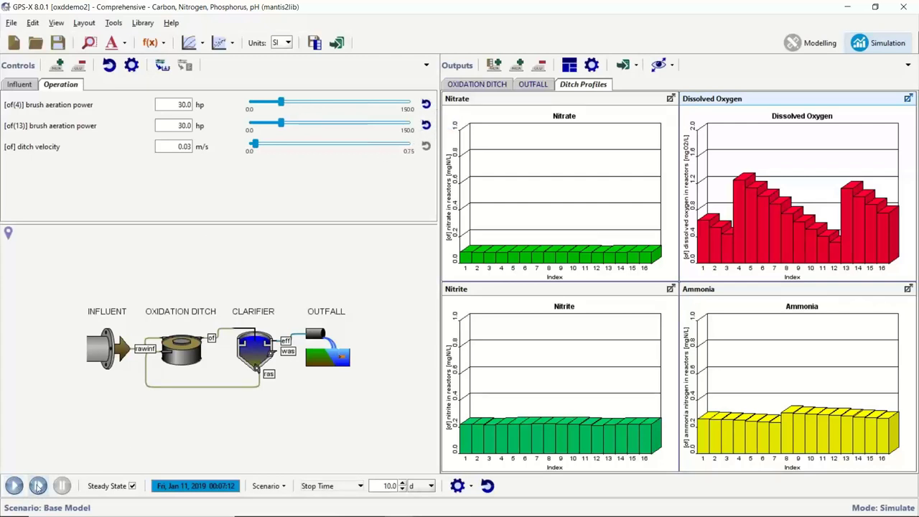
pyautogui.click(13, 486)
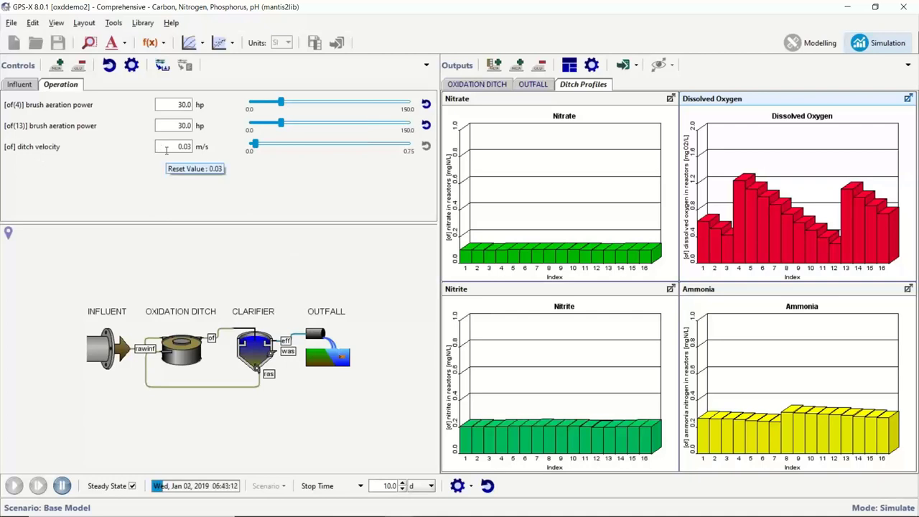
# Step: Set the ditch velocity to 0.3 m/s while the simulation runs
pyautogui.doubleClick(166, 149)
pyautogui.write('0.3')
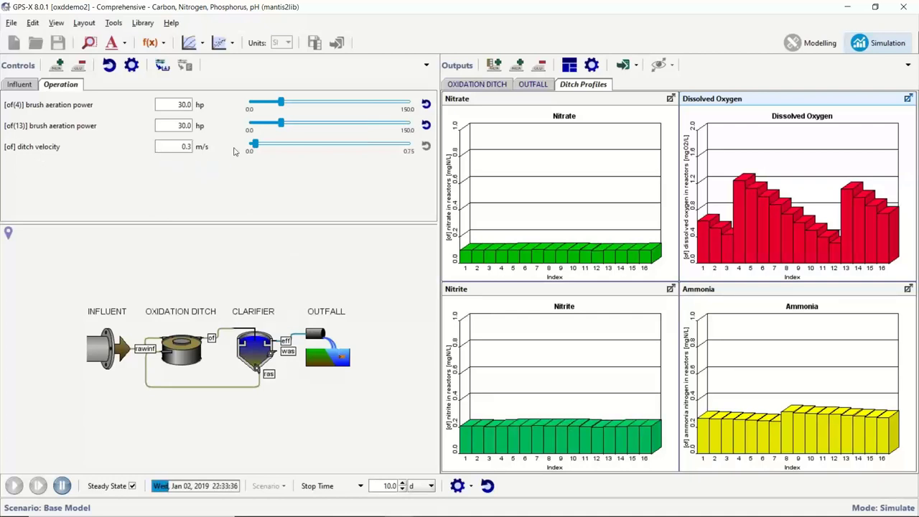
pyautogui.press('Return')
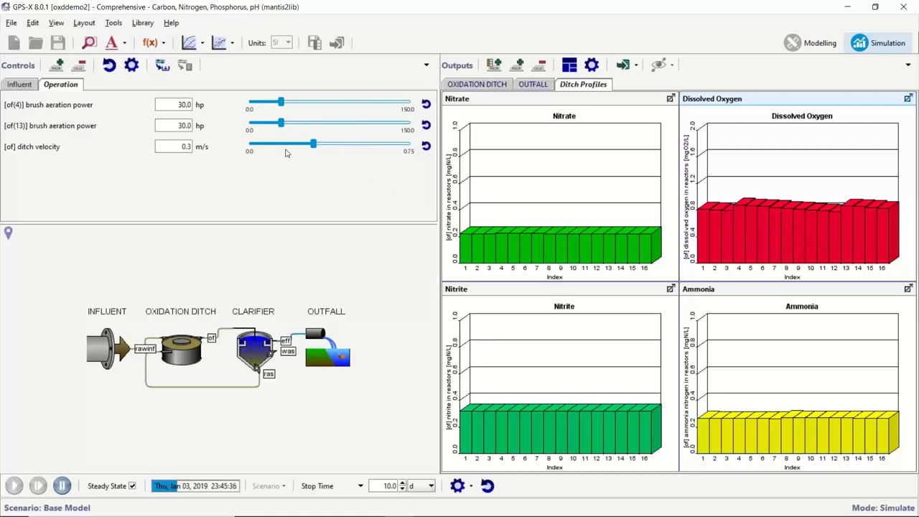
# Step: Lower the ditch velocity to 0.1575 m/s and back down to 0.03 m/s, and pause the simulation
pyautogui.moveTo(313, 145); pyautogui.dragTo(283, 153)
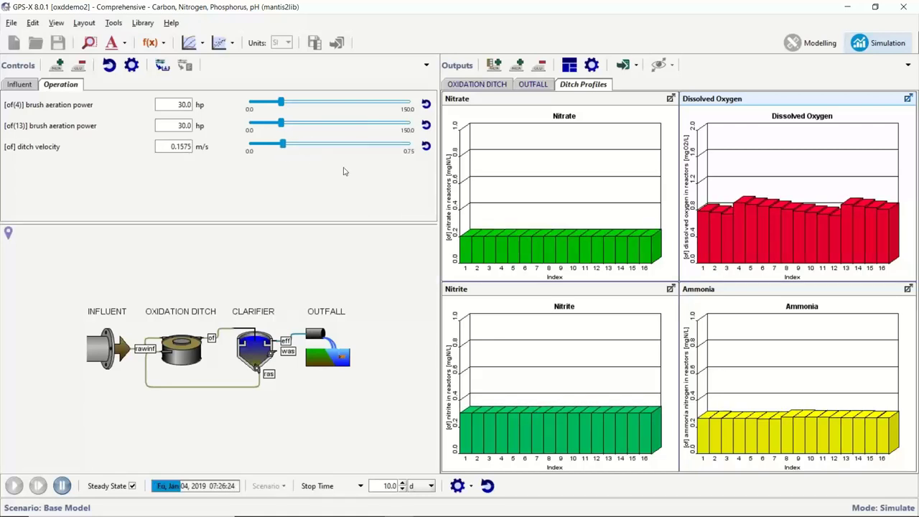
pyautogui.moveTo(283, 145); pyautogui.dragTo(254, 147)
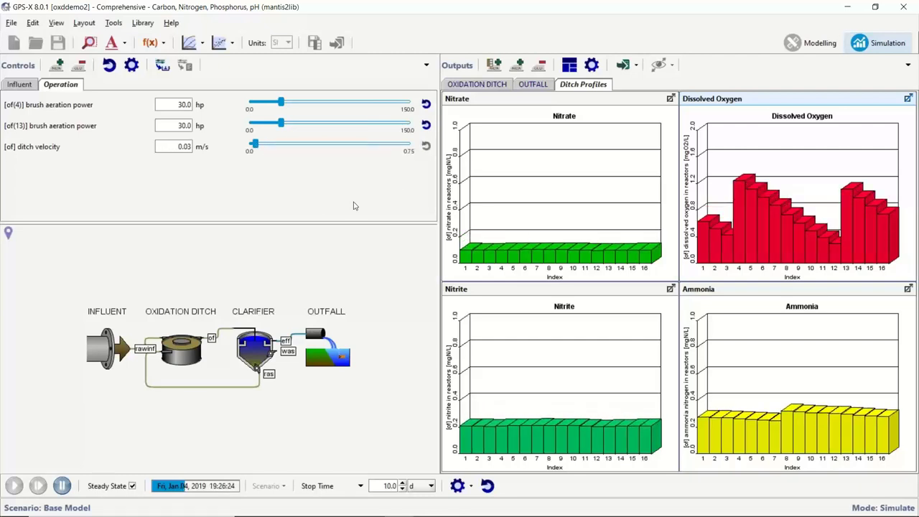
pyautogui.click(62, 486)
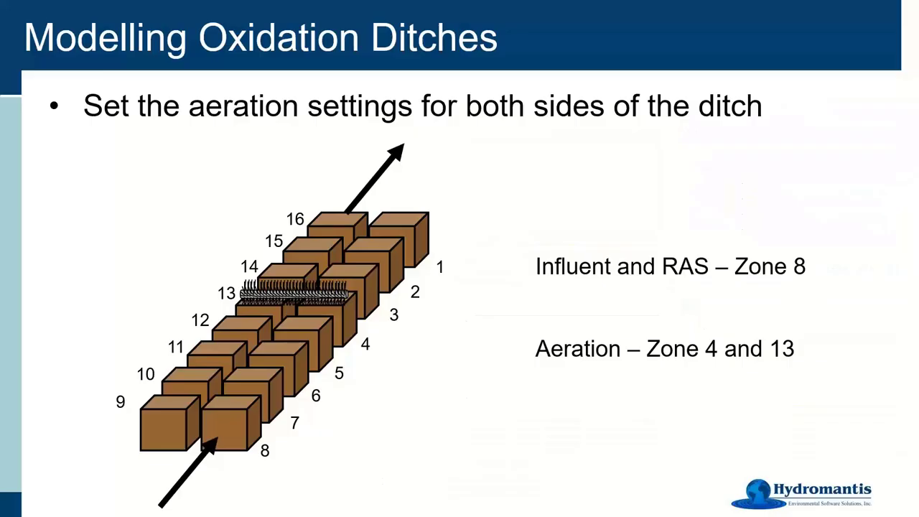
pyautogui.press('Right')
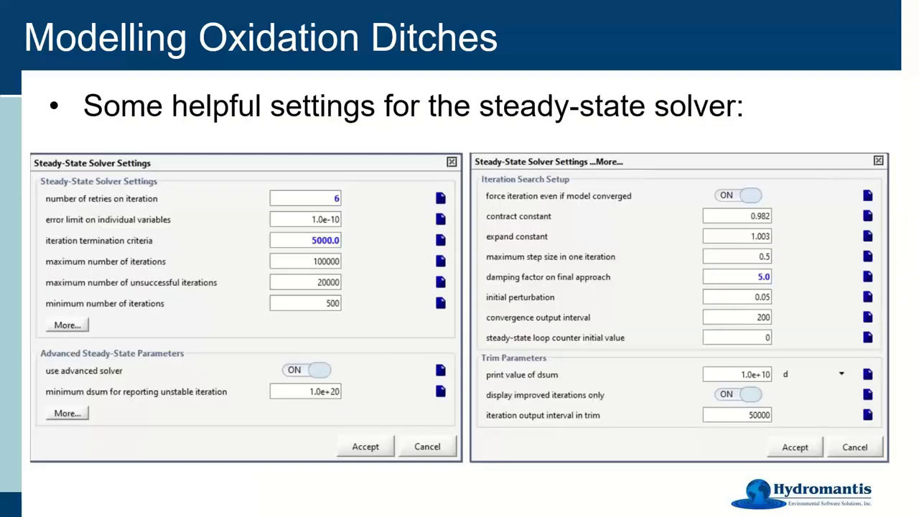
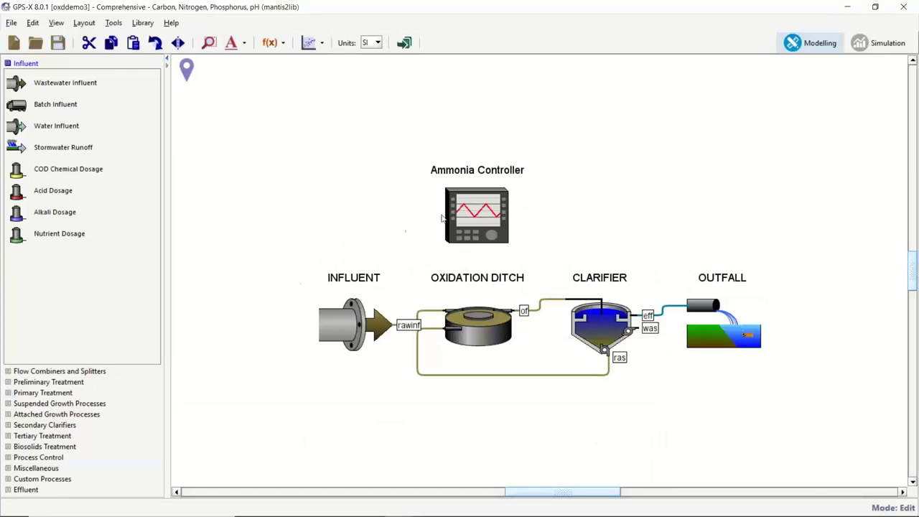
# Step: Review the Ammonia Controller's settings, including its control variable limits and manipulated airflow values, and close them without changes
pyautogui.rightClick(484, 217)
pyautogui.moveTo(540, 247)
pyautogui.click(666, 247)
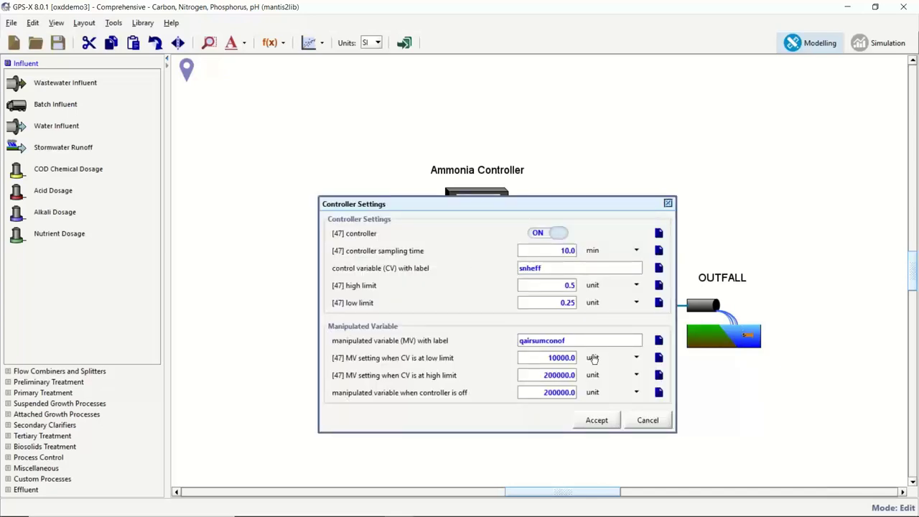
pyautogui.click(648, 420)
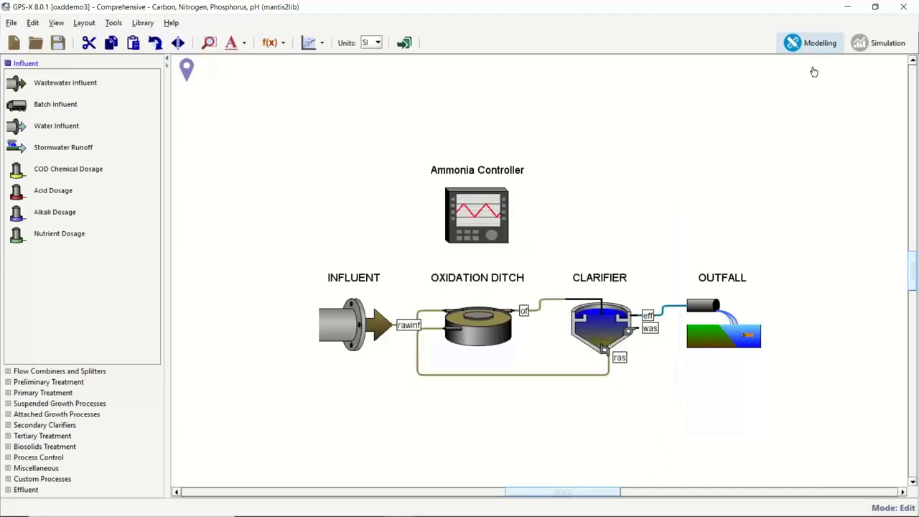
# Step: Switch the ammonia controller model to simulation mode and run the 5-day simulation
pyautogui.click(861, 45)
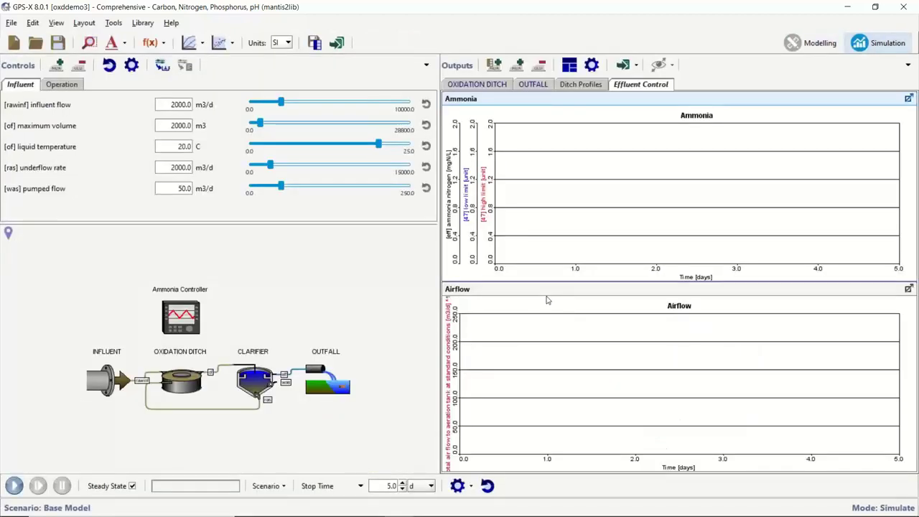
pyautogui.click(14, 485)
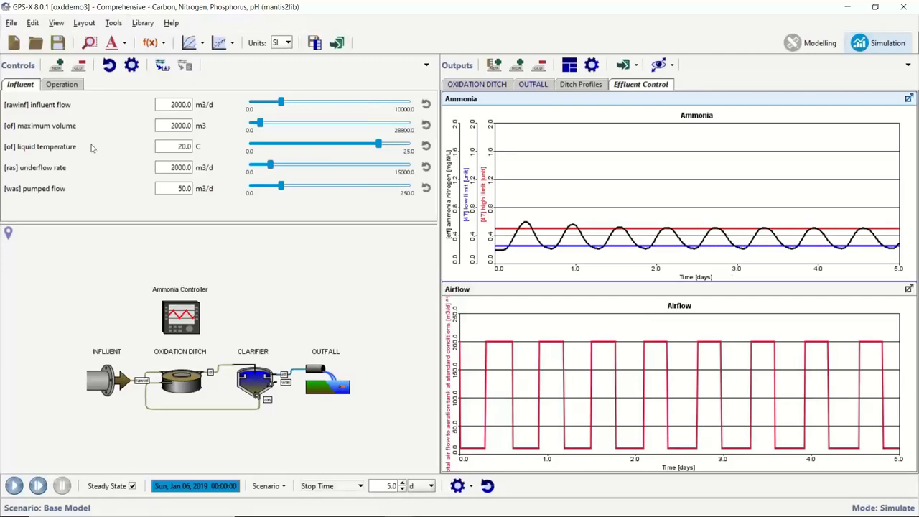
# Step: Rerun the simulation with the operation controls shown, checking the ditch profiles and the effluent ammonia and airflow charts
pyautogui.click(65, 85)
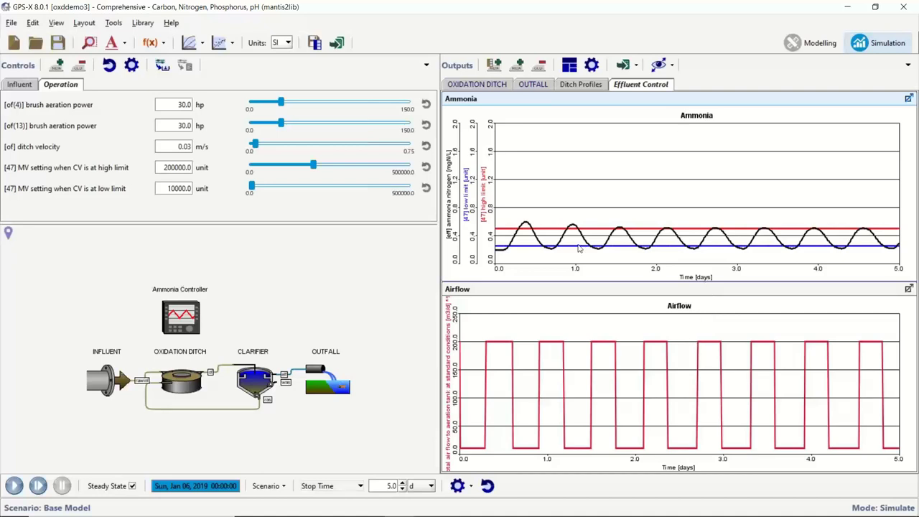
pyautogui.click(14, 486)
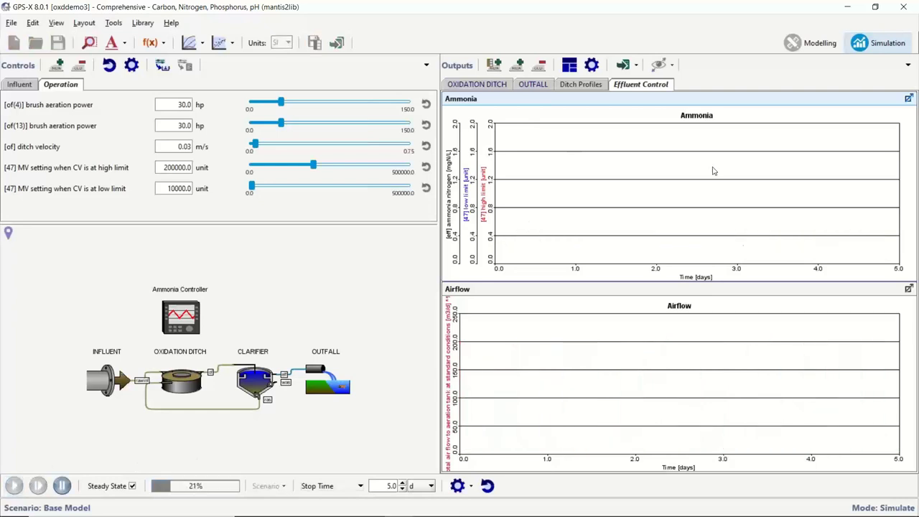
pyautogui.click(599, 84)
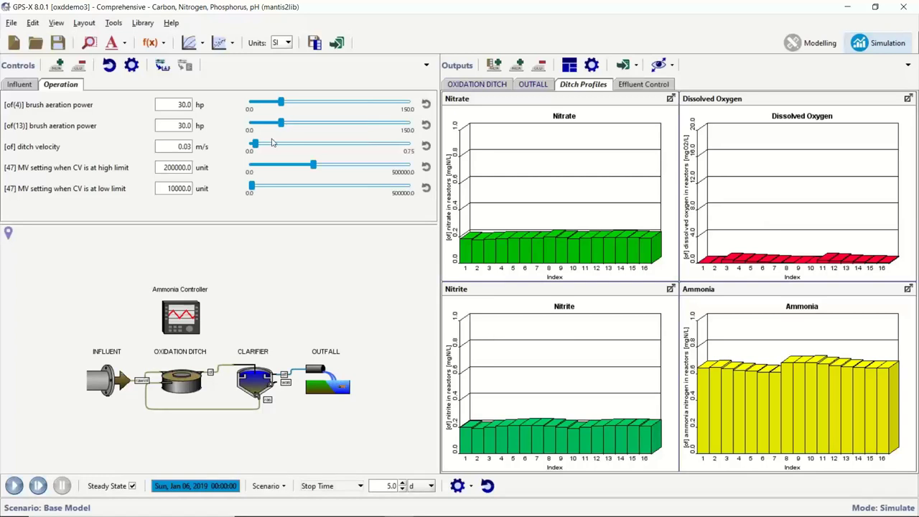
pyautogui.click(653, 86)
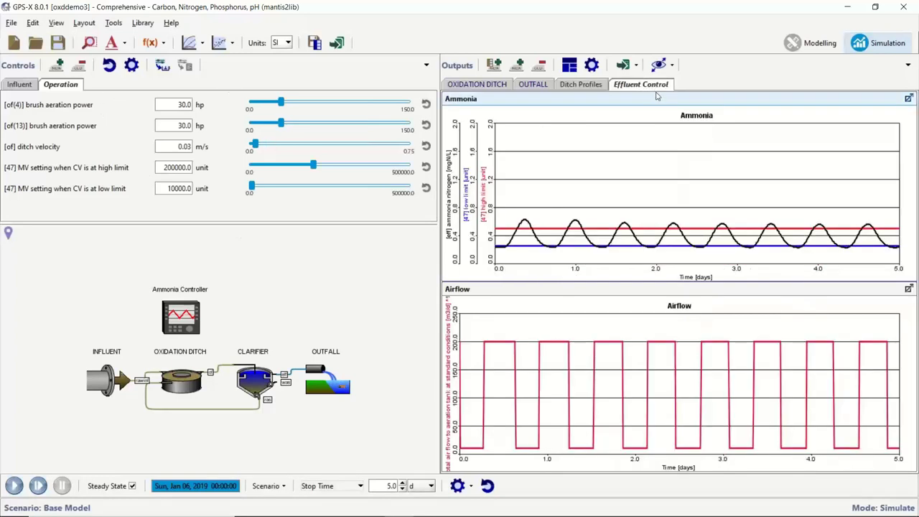